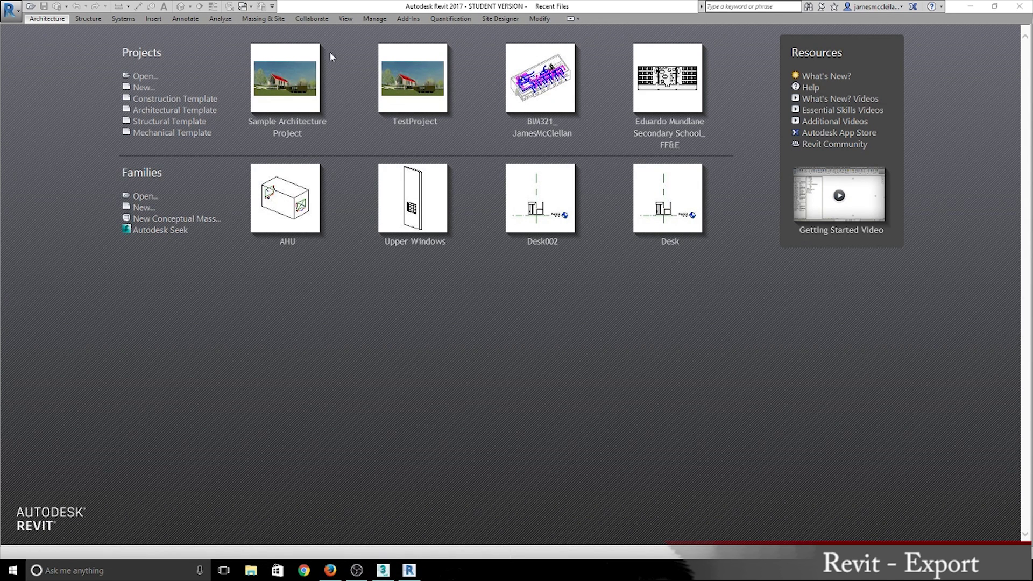
pyautogui.click(31, 7)
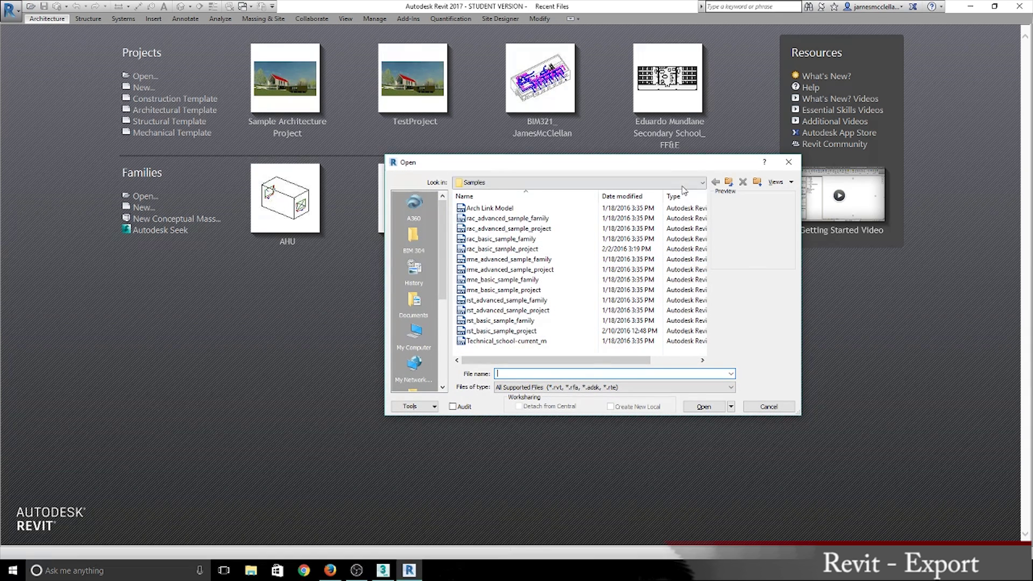
pyautogui.click(701, 183)
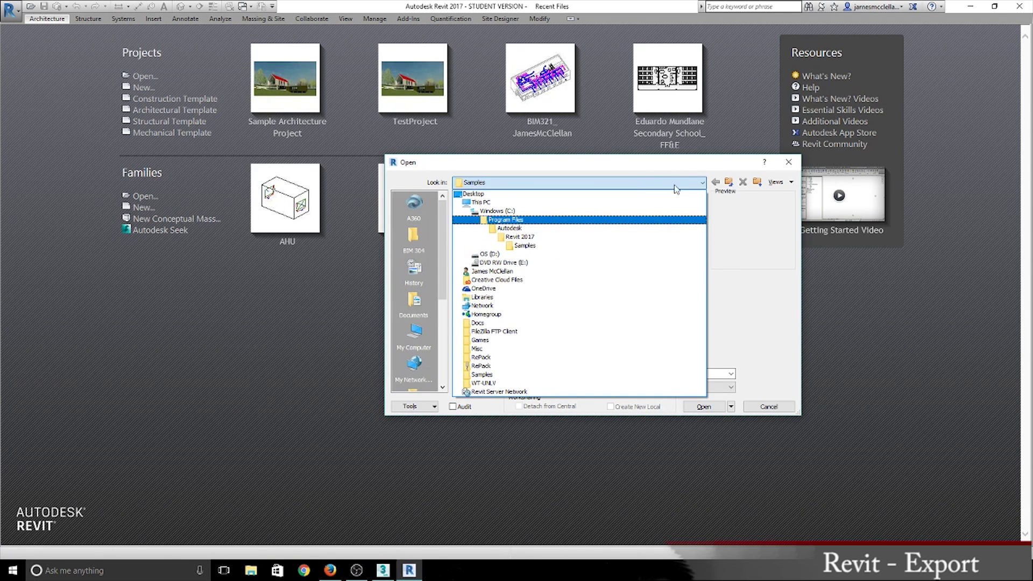
pyautogui.click(677, 171)
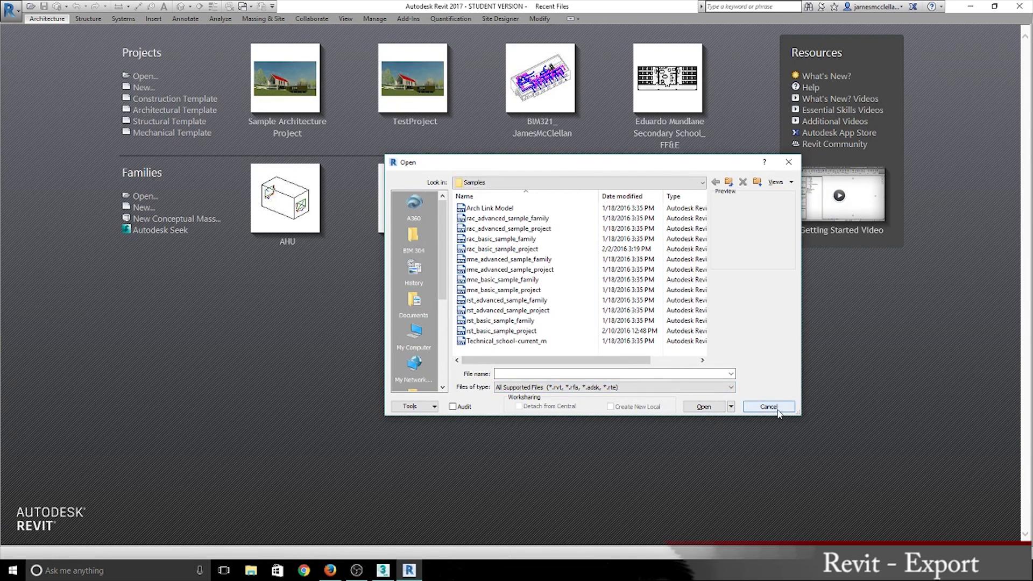
pyautogui.click(769, 407)
# Open the recent Sample Architecture Project and display its {3D} view.
pyautogui.click(275, 103)
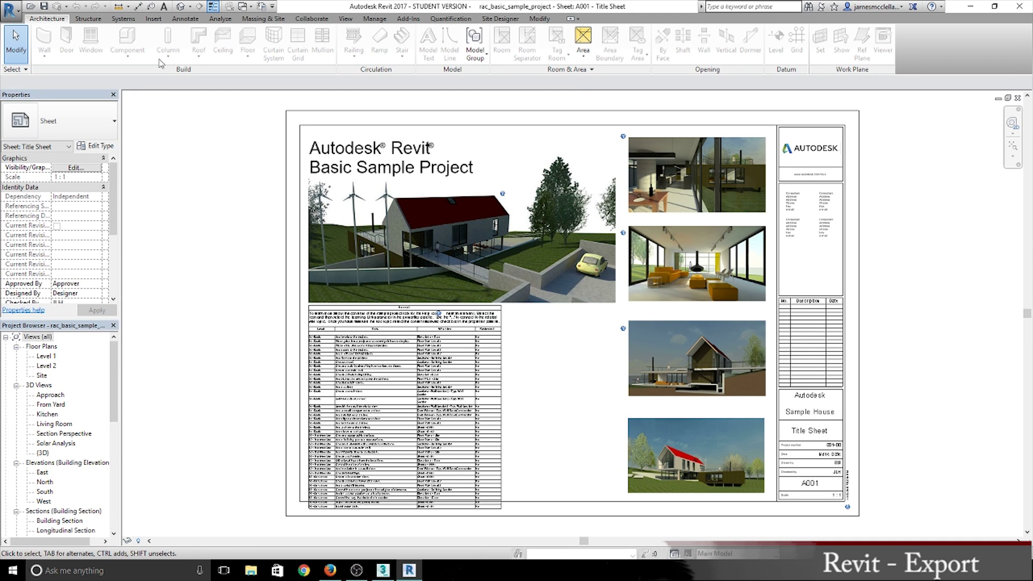
pyautogui.click(42, 453)
pyautogui.doubleClick(42, 453)
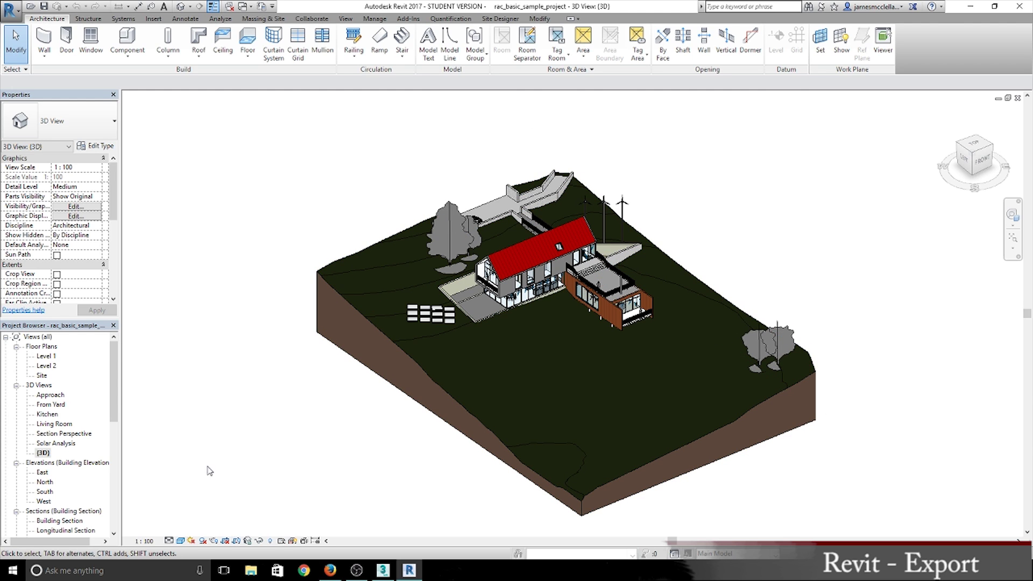
# Set the 3D view's detail level to Fine.
pyautogui.click(169, 540)
pyautogui.click(186, 529)
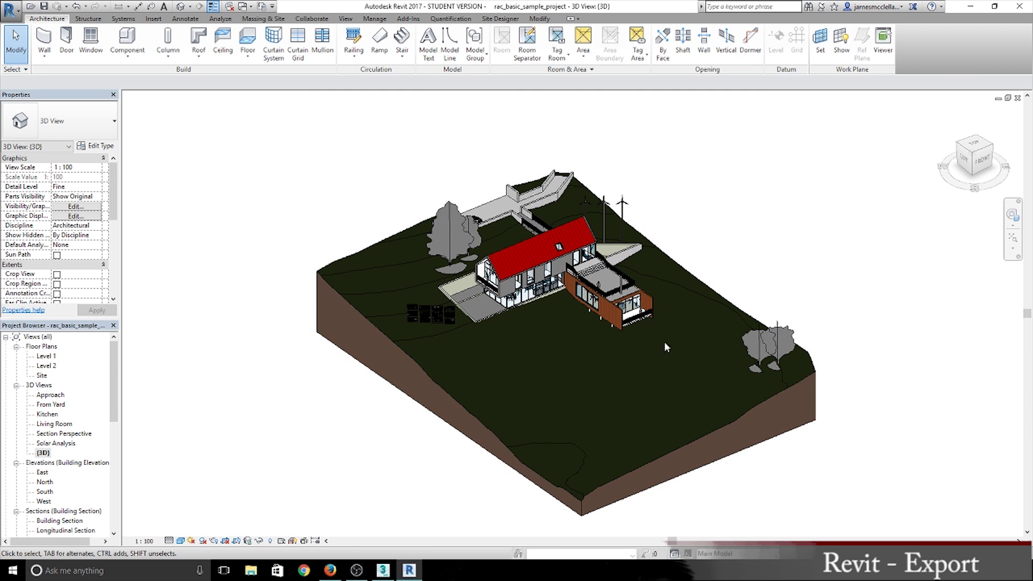
# Hide the entourage figure standing on the roof terrace in the 3D view.
pyautogui.scroll(3, 591, 291)
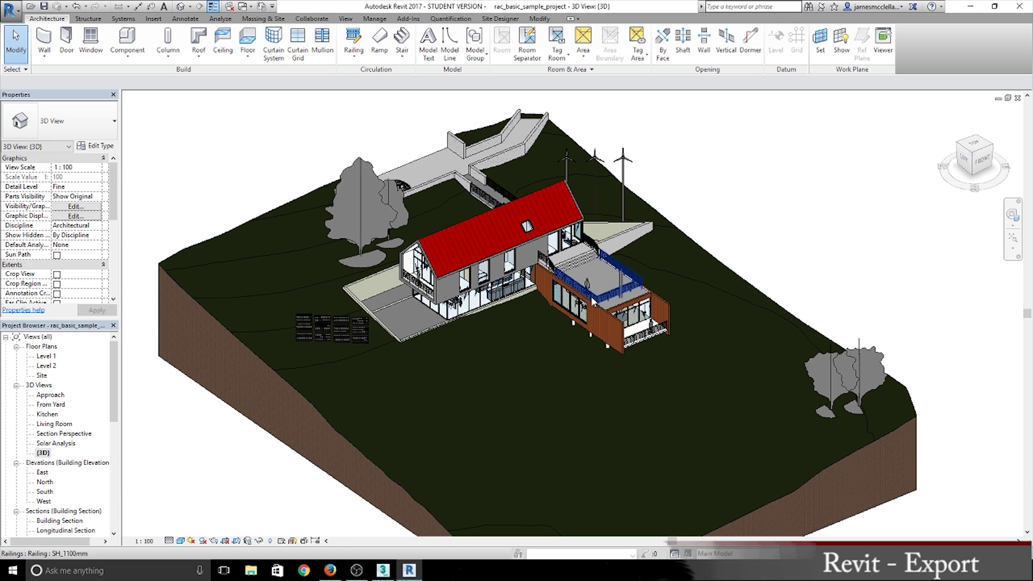
pyautogui.rightClick(586, 283)
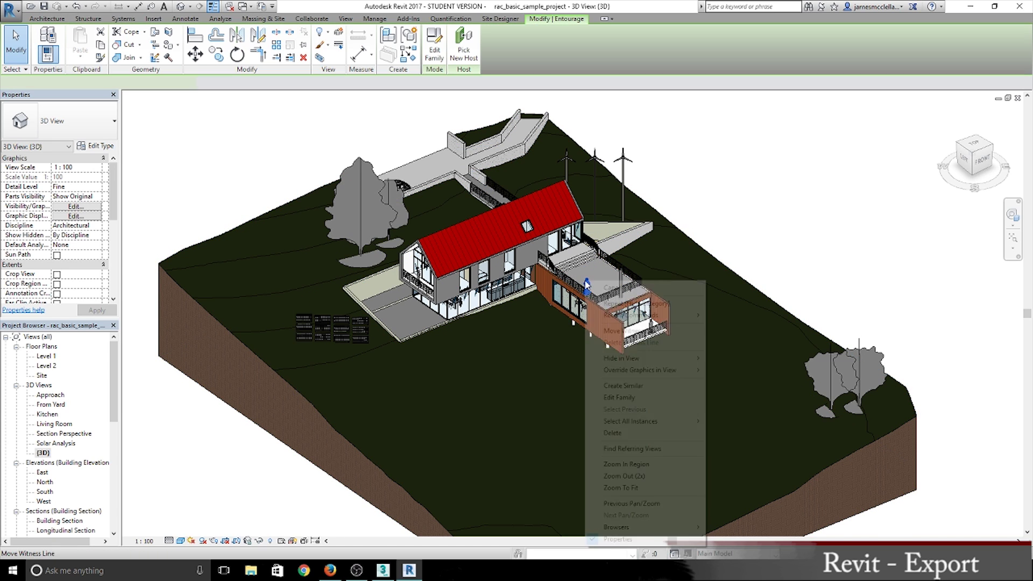
pyautogui.moveTo(635, 358)
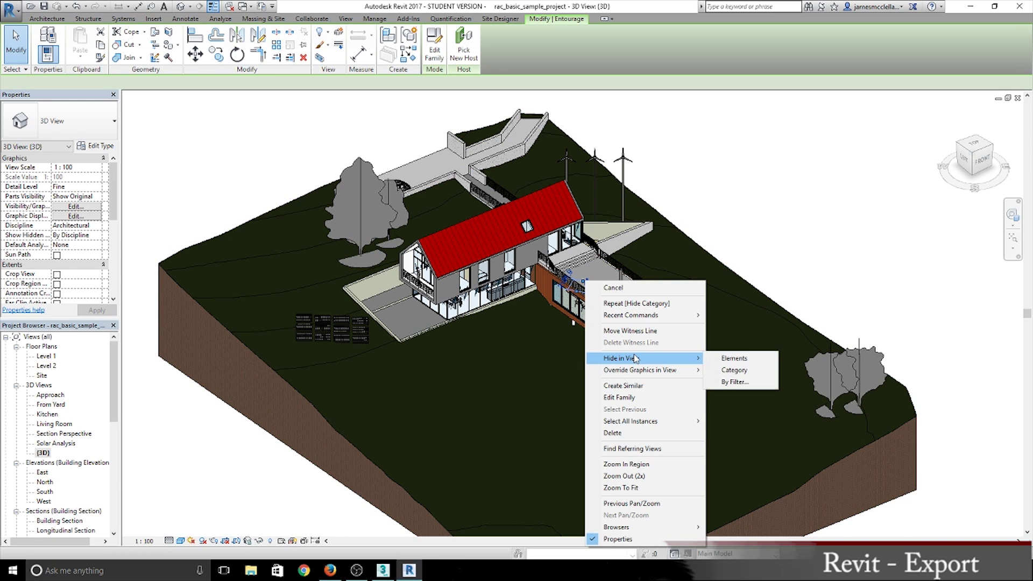
pyautogui.click(735, 358)
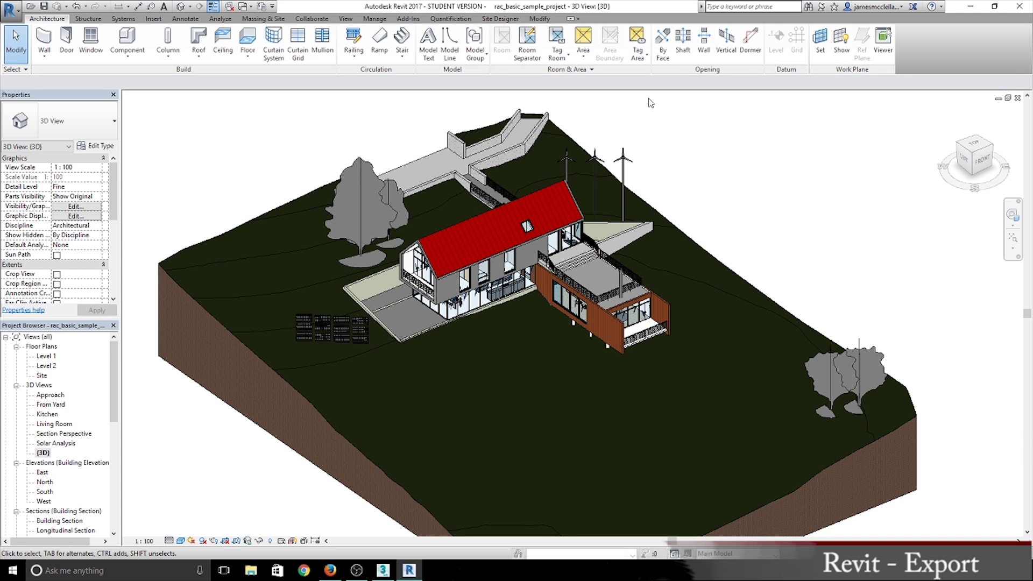
# Hide the whole category of the planted trees in the 3D view.
pyautogui.rightClick(826, 409)
pyautogui.moveTo(885, 216)
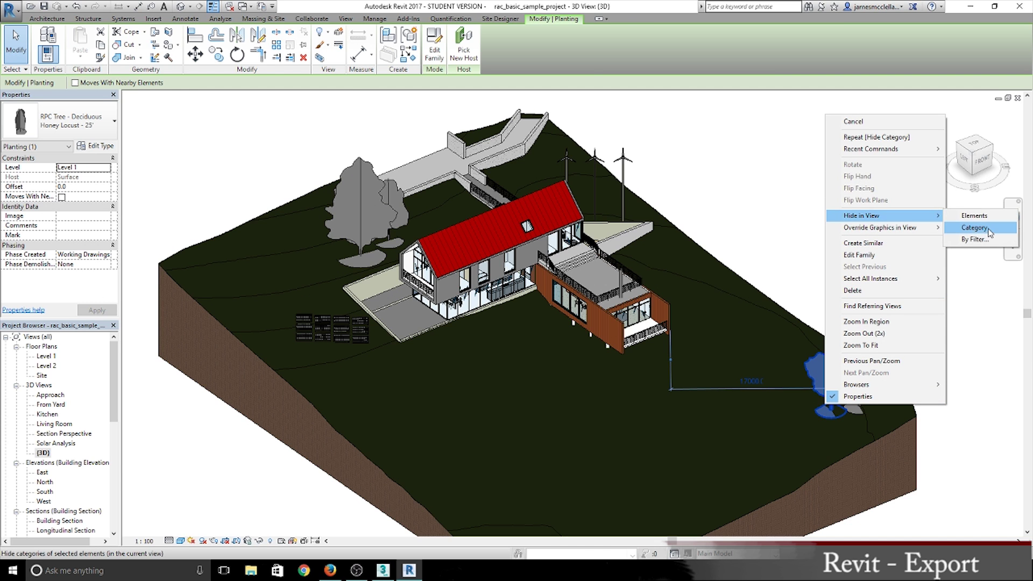
pyautogui.click(989, 232)
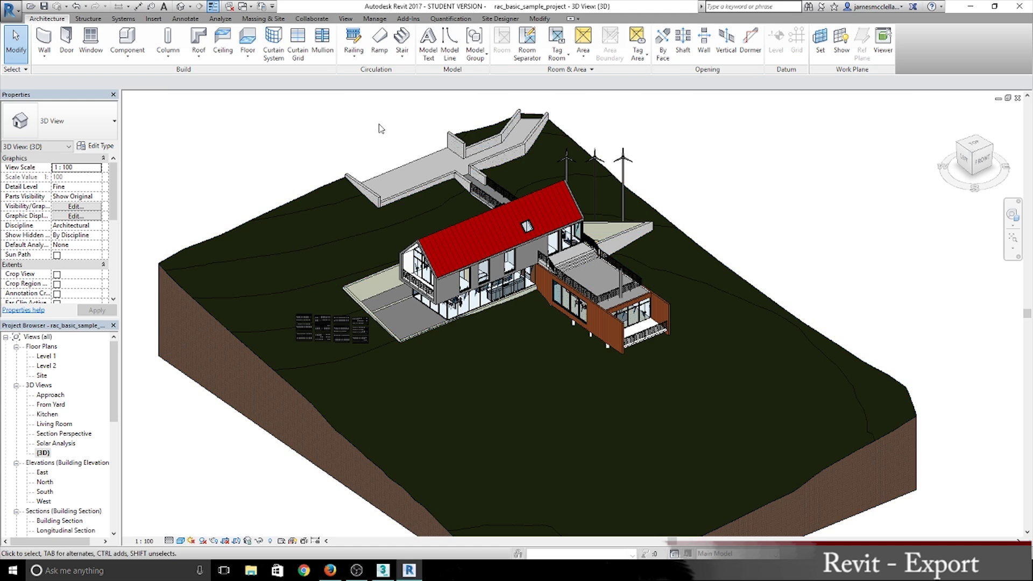
# Start an FBX export of the 3D view and choose the Documents folder Classes > BIS 4800 > Workflow > FBX as the destination.
pyautogui.scroll(2, 753, 403)
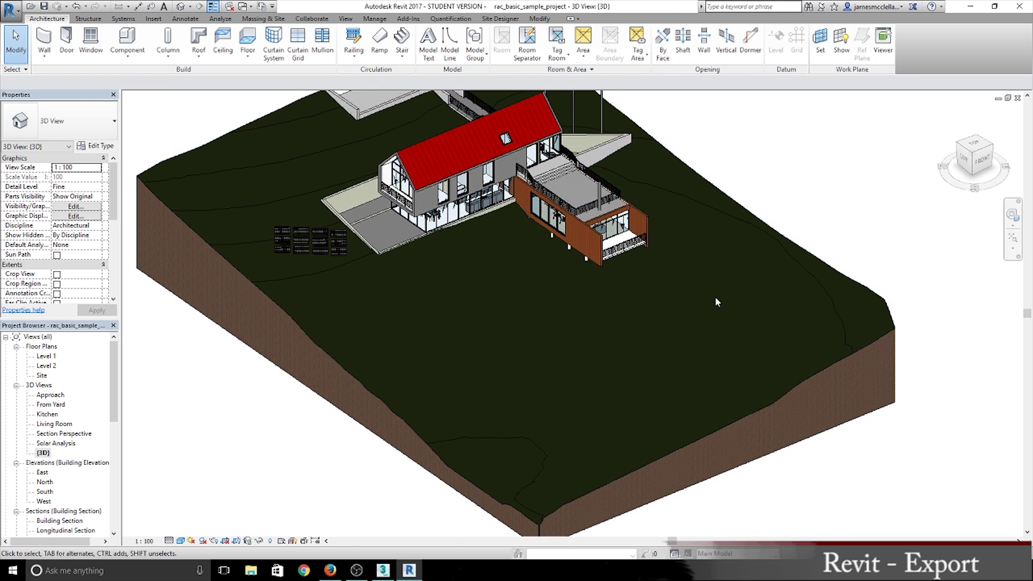
pyautogui.scroll(-2, 708, 374)
pyautogui.moveTo(357, 307); pyautogui.dragTo(335, 294, button='middle')
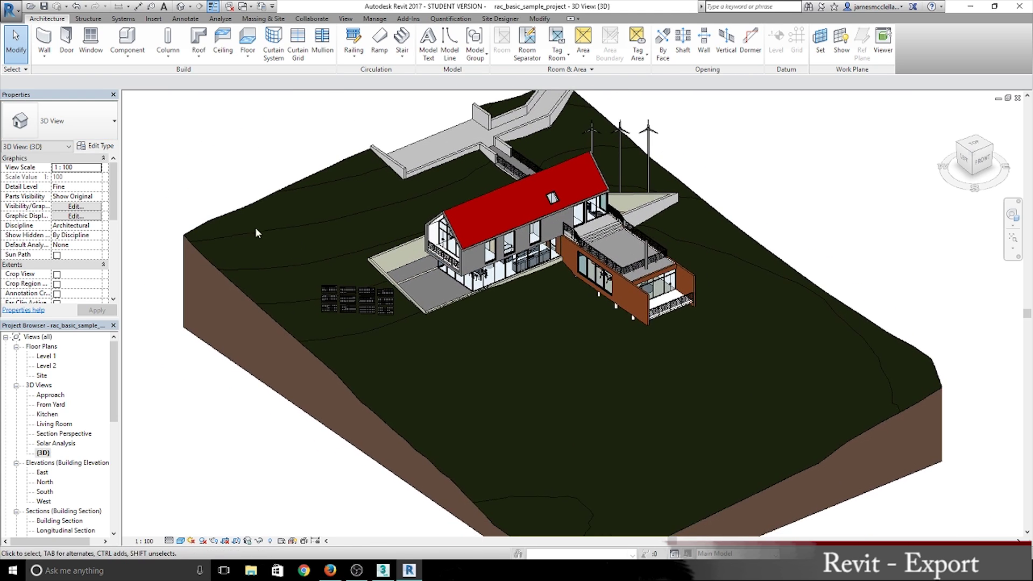
pyautogui.click(10, 10)
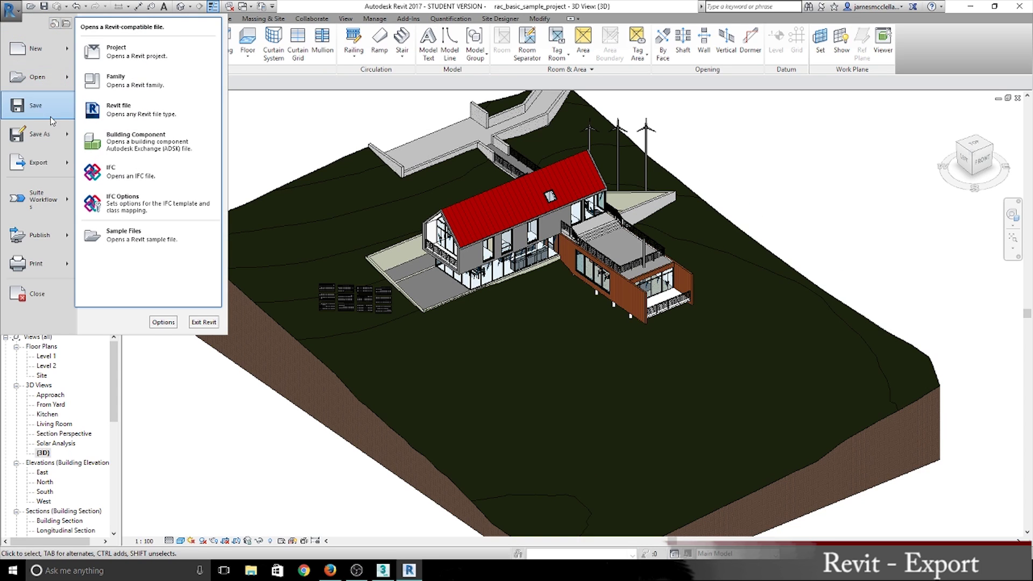
pyautogui.moveTo(47, 159)
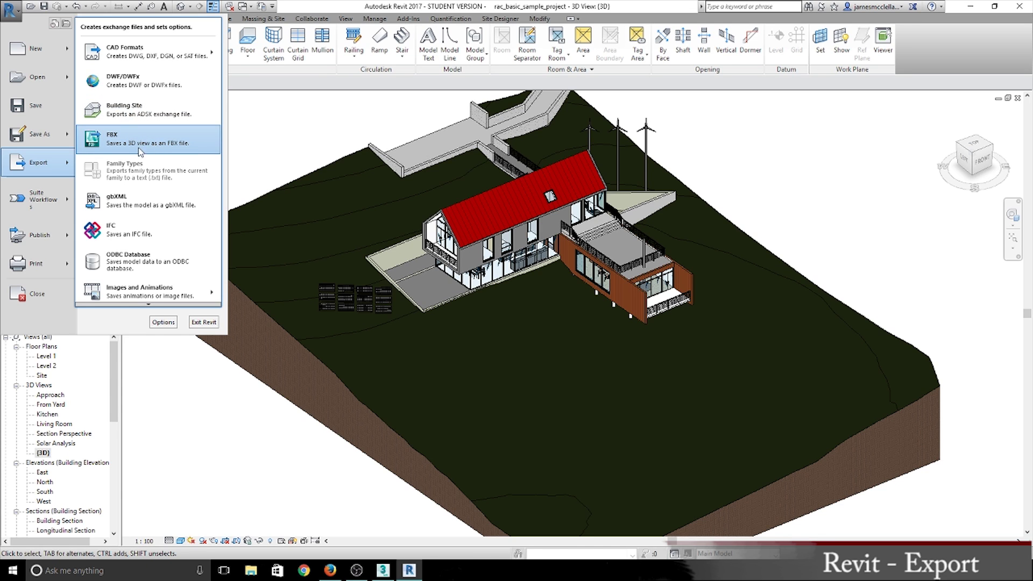
pyautogui.click(144, 144)
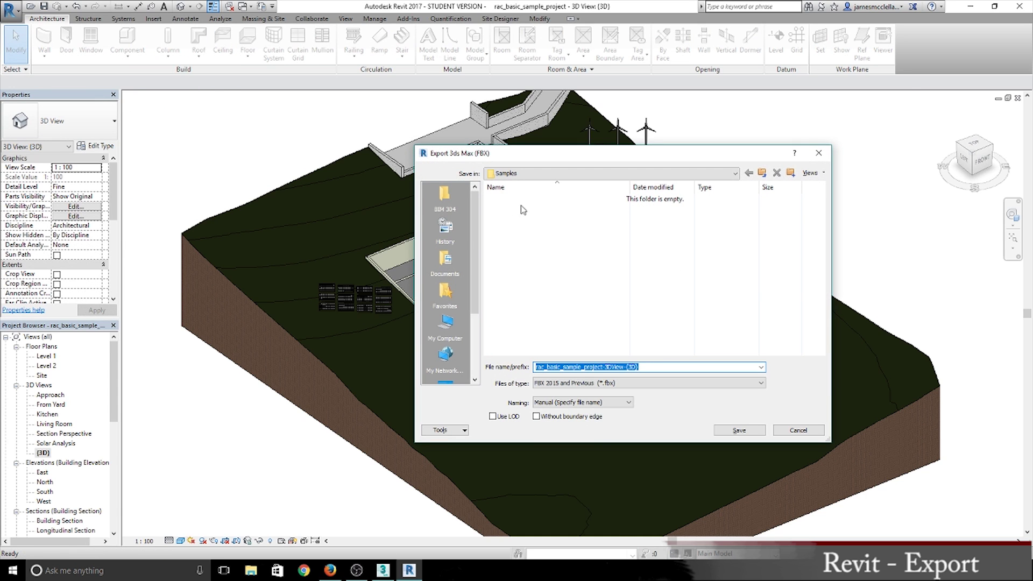
pyautogui.click(445, 324)
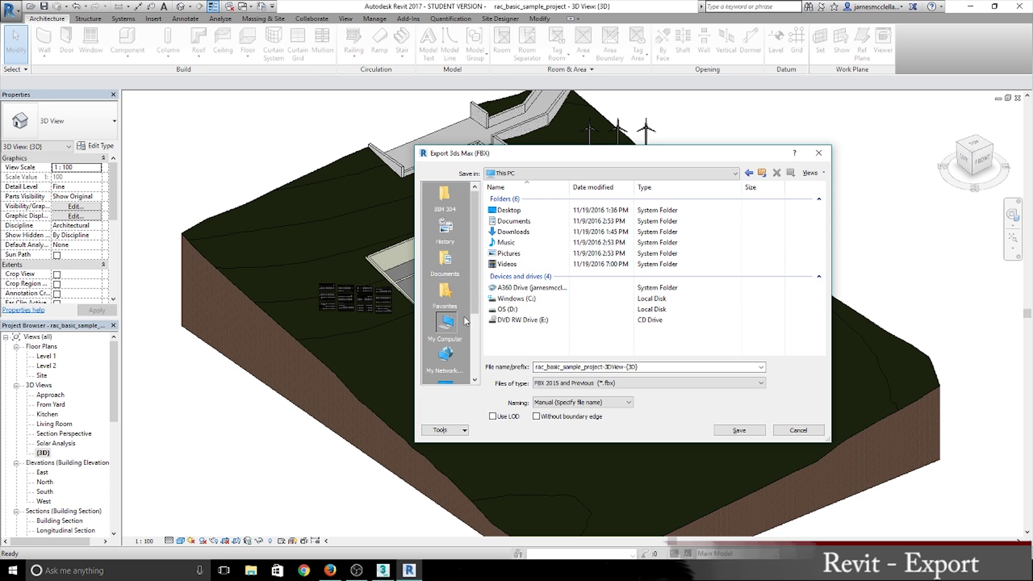
pyautogui.doubleClick(510, 221)
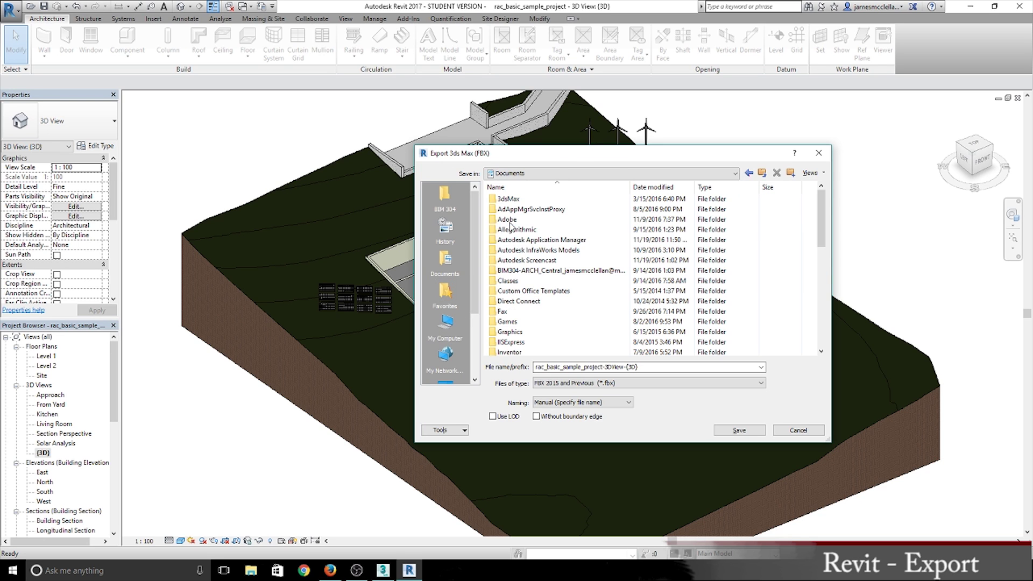
pyautogui.doubleClick(507, 280)
pyautogui.doubleClick(508, 228)
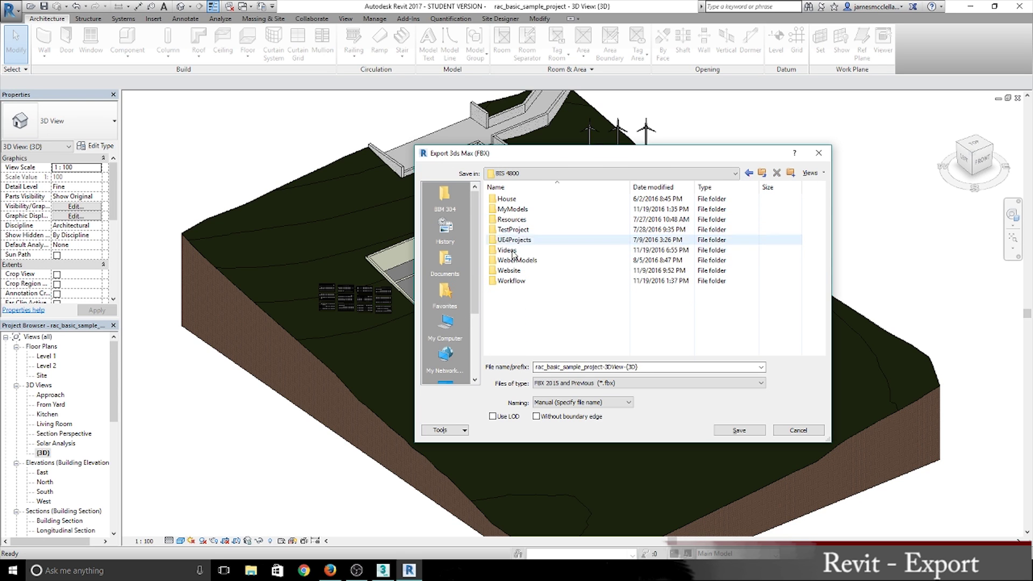
pyautogui.doubleClick(513, 281)
pyautogui.doubleClick(513, 209)
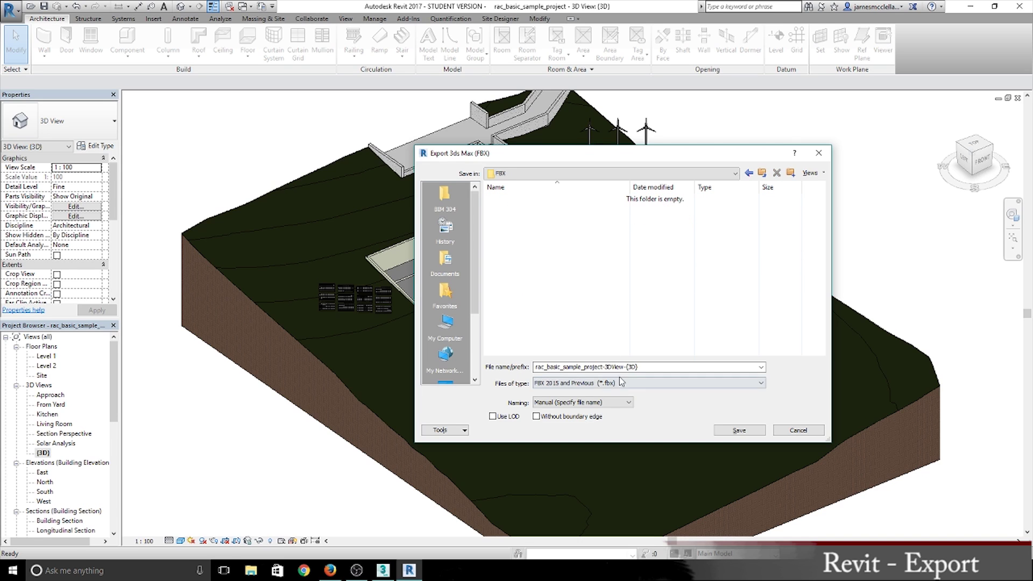
# Name the FBX file TestProject and save the export.
pyautogui.moveTo(642, 367); pyautogui.dragTo(481, 363)
pyautogui.write('TestProject')
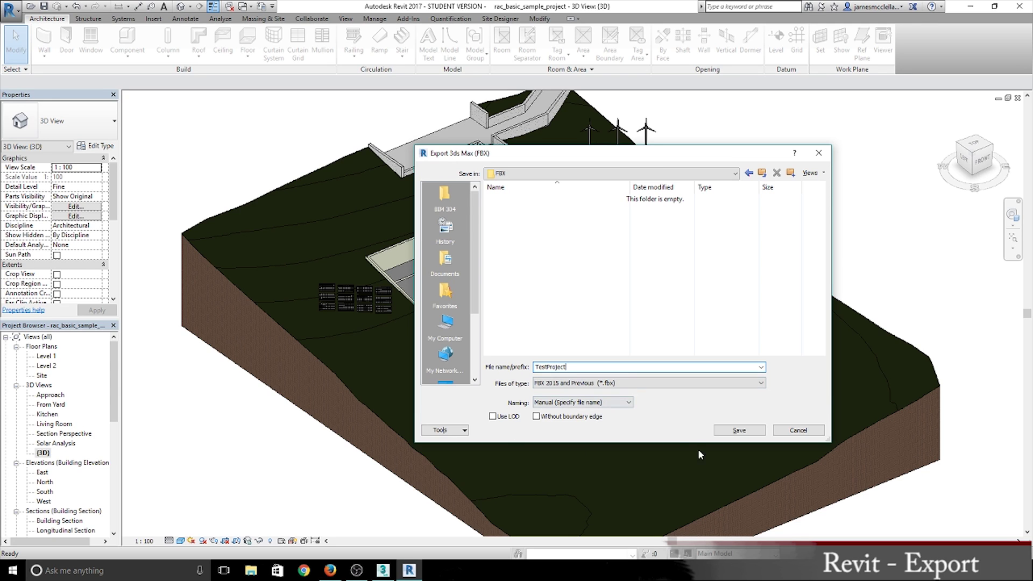
pyautogui.click(740, 434)
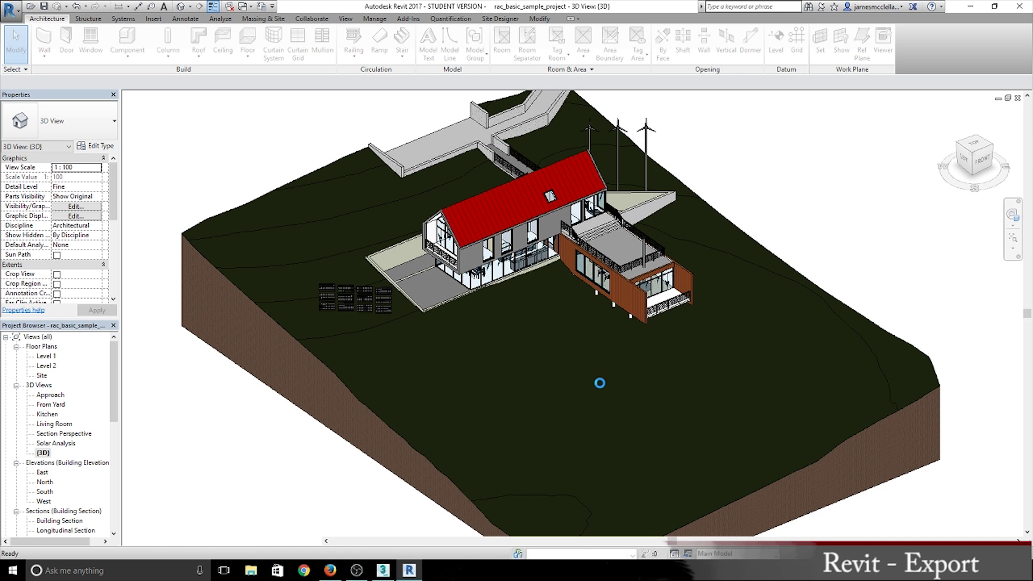
# Start saving the project as a new file and choose the Documents folder Classes > BIS 4800 > Workflow > Revit as the destination.
pyautogui.click(11, 10)
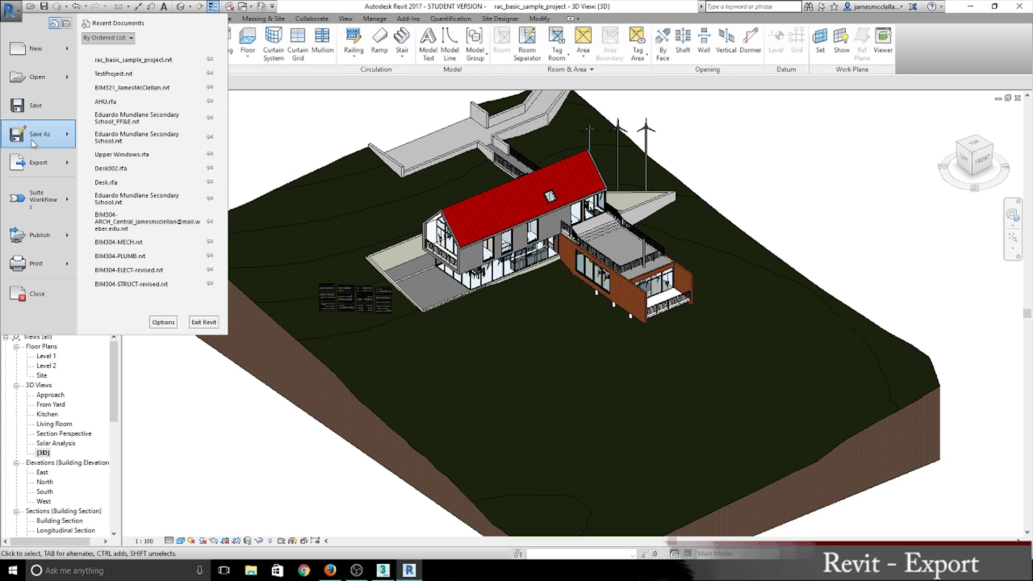
pyautogui.moveTo(34, 143)
pyautogui.press('Up')
pyautogui.press('Up')
pyautogui.press('Up')
pyautogui.press('Up')
pyautogui.press('Return')
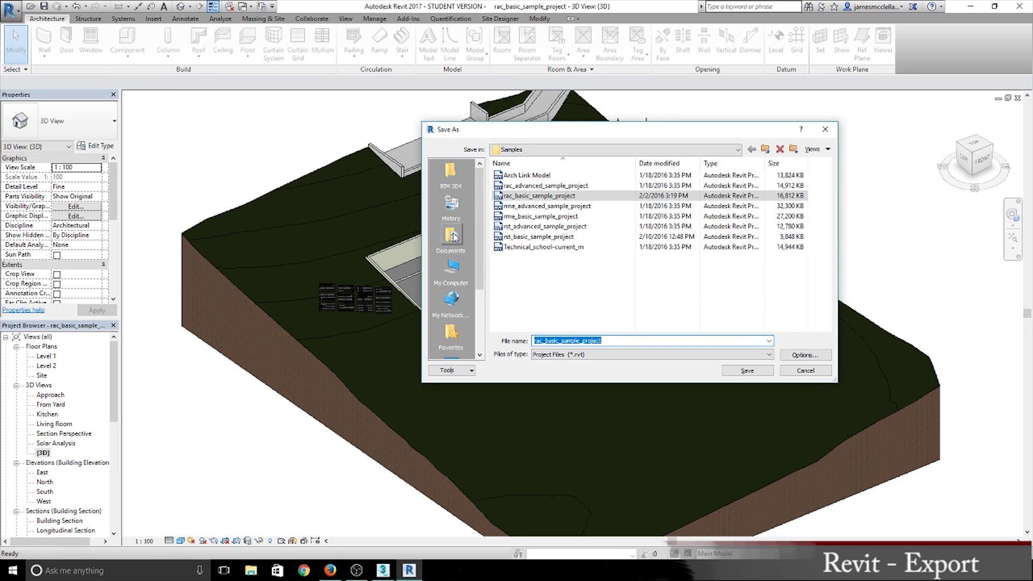
pyautogui.click(453, 236)
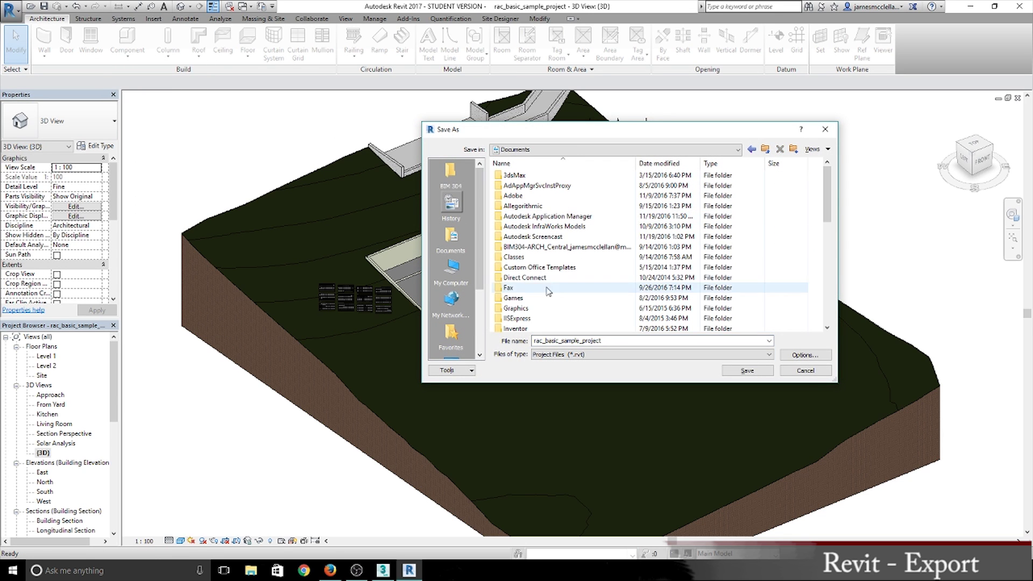
pyautogui.doubleClick(531, 257)
pyautogui.doubleClick(517, 206)
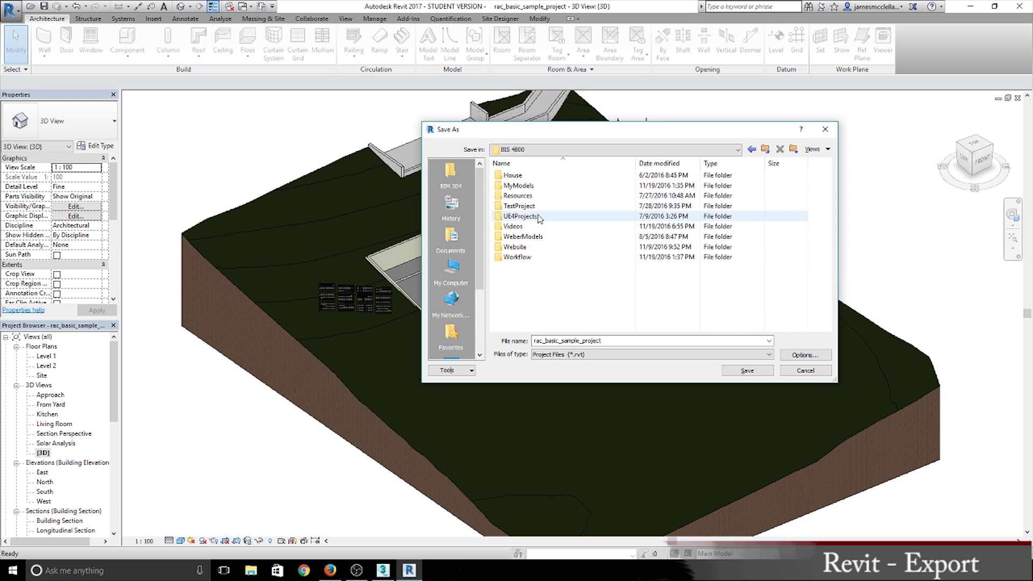
pyautogui.doubleClick(518, 256)
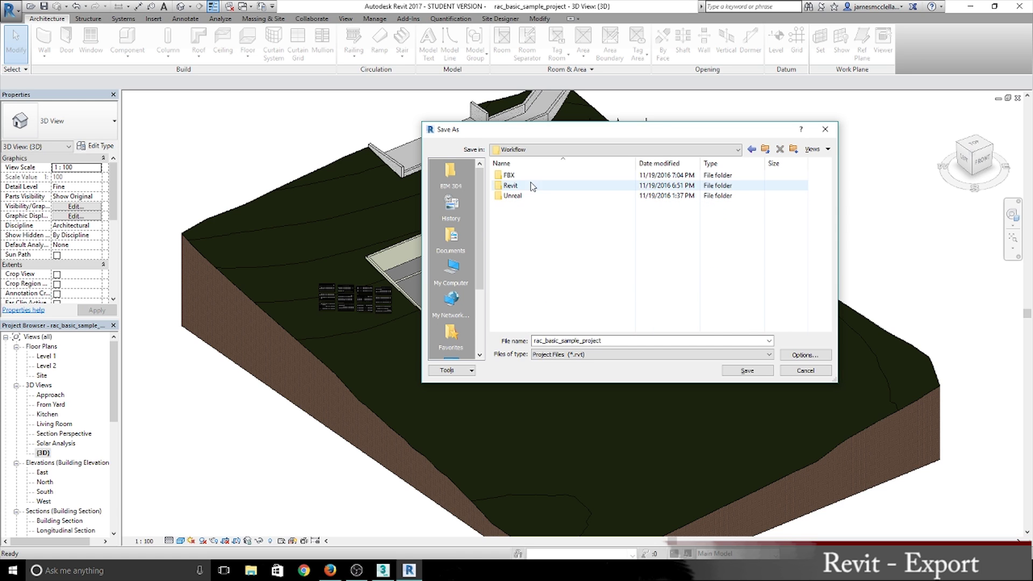
pyautogui.doubleClick(510, 185)
# Take over the existing TestProject file name for the project copy and save it.
pyautogui.click(525, 186)
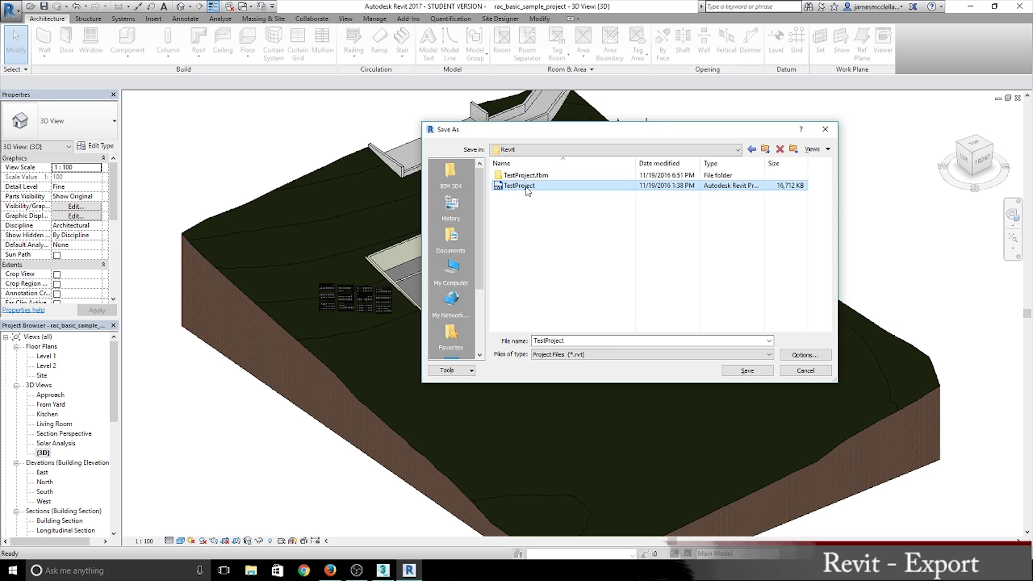
pyautogui.doubleClick(570, 340)
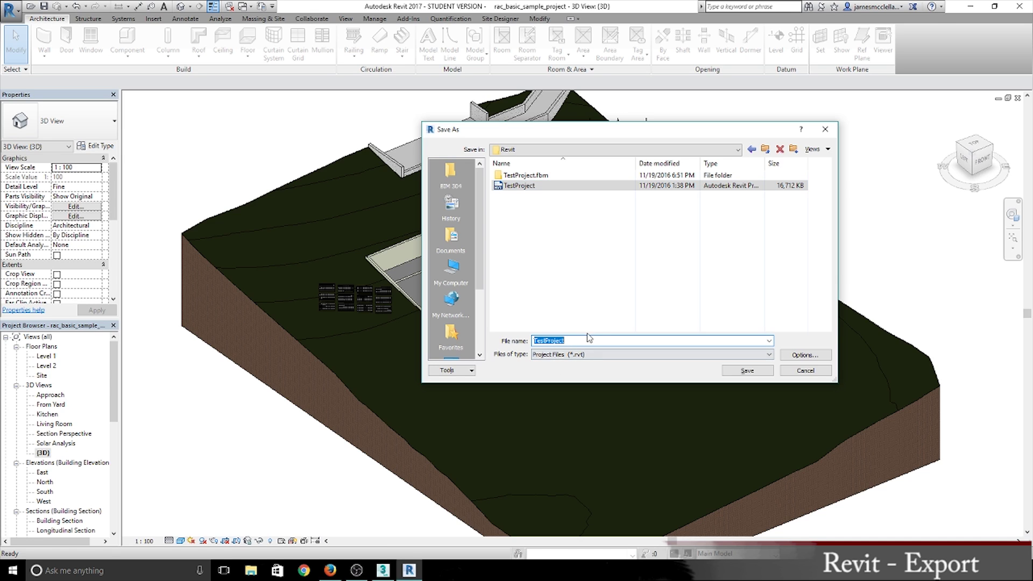
pyautogui.click(590, 340)
pyautogui.click(728, 372)
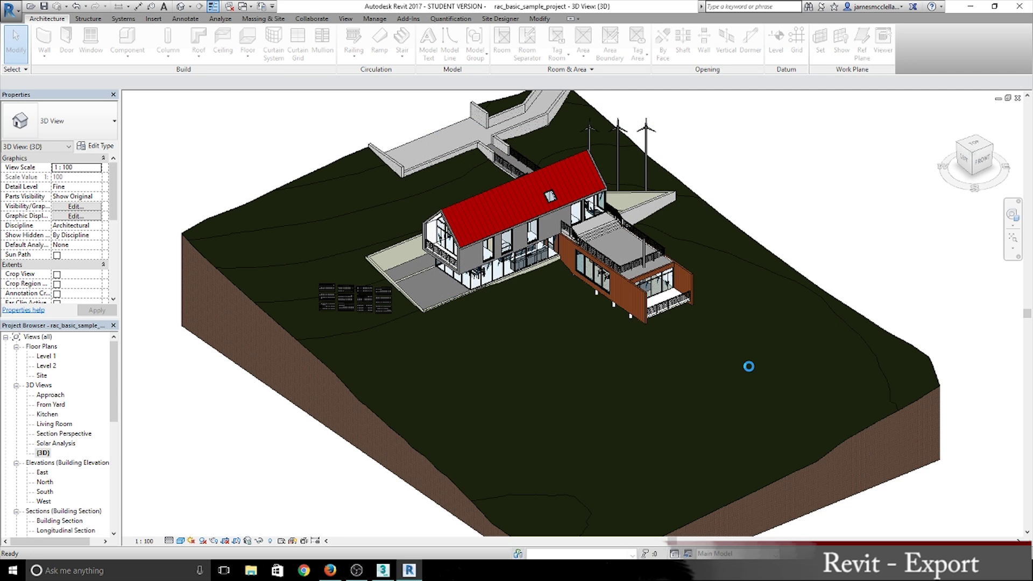